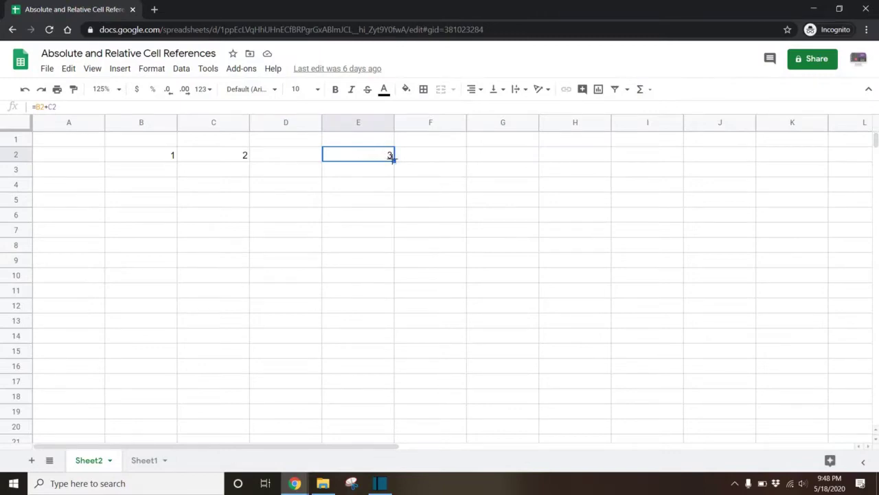
Fill the formula from E2 down through E6 and undo the fill
{"action": "left_click_drag", "start_coordinate": [393, 161], "coordinate": [393, 221]}
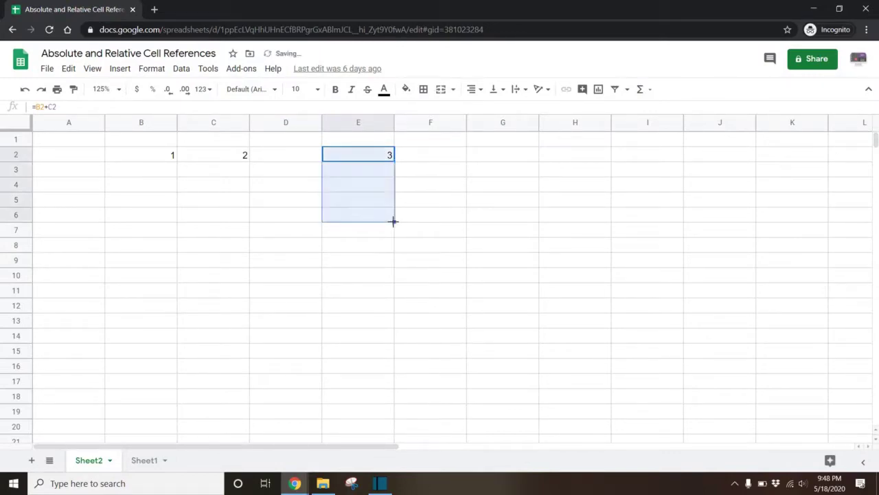
{"action": "left_click", "coordinate": [381, 162]}
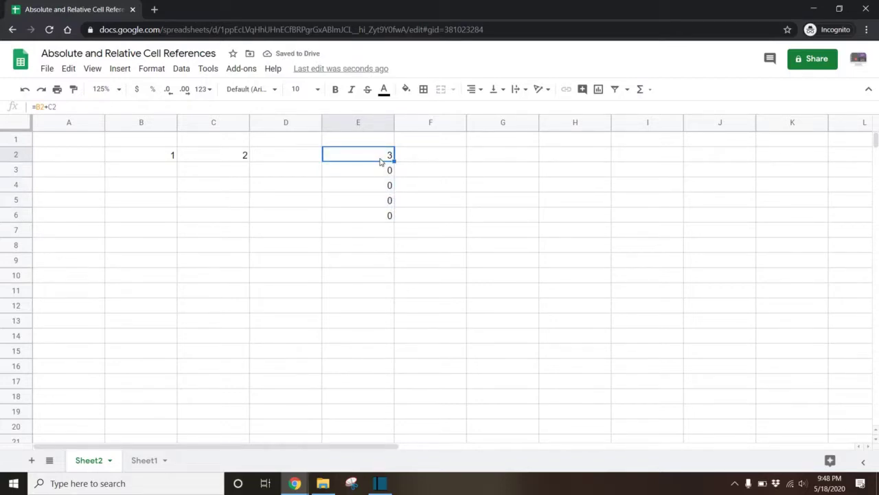
{"action": "key", "text": "ctrl+z"}
Copy the relative formula from E2 and paste it into E4
{"action": "key", "text": "ctrl+c"}
{"action": "key", "text": "Down"}
{"action": "key", "text": "Down"}
{"action": "key", "text": "ctrl+v"}
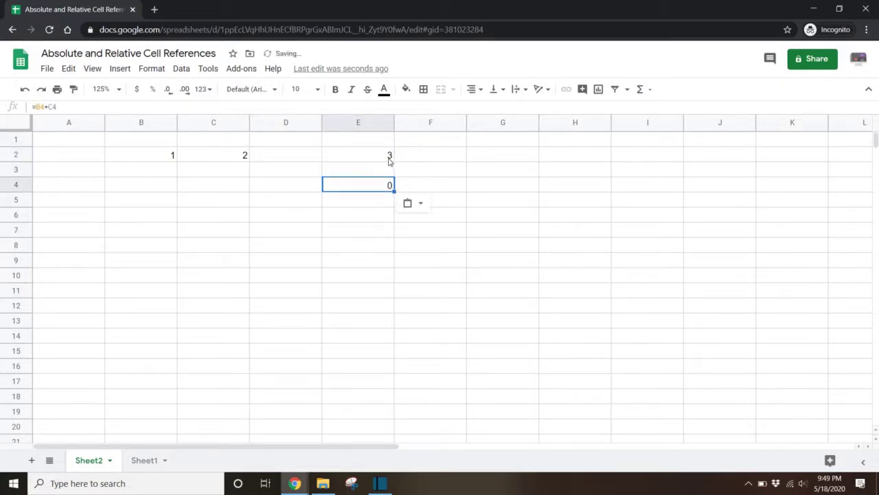
Fill the E2 formula down into E3 and inspect the cell references in E3
{"action": "key", "text": "Up"}
{"action": "key", "text": "Up"}
{"action": "left_click_drag", "start_coordinate": [396, 161], "coordinate": [392, 172]}
{"action": "double_click", "coordinate": [388, 171]}
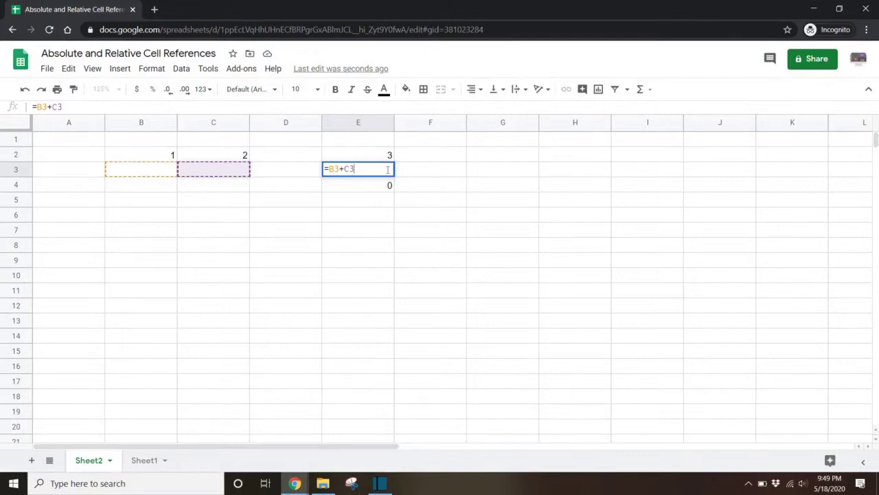
{"action": "key", "text": "Return"}
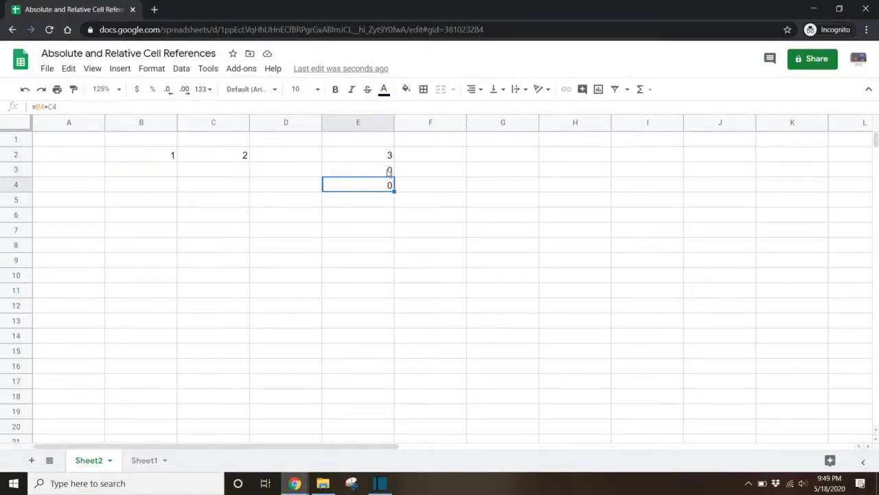
Change the formula in E2 to fully absolute references, =$B$2+$C$2
{"action": "left_click", "coordinate": [390, 155]}
{"action": "double_click", "coordinate": [389, 155]}
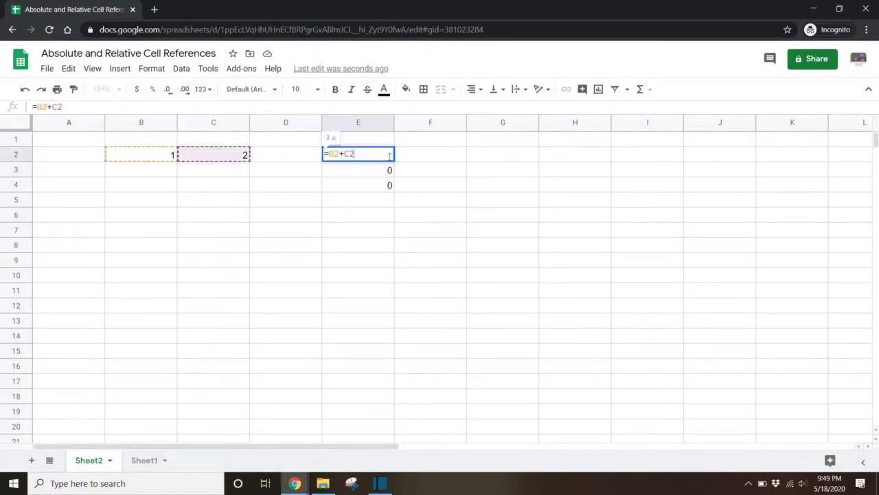
{"action": "left_click", "coordinate": [328, 154]}
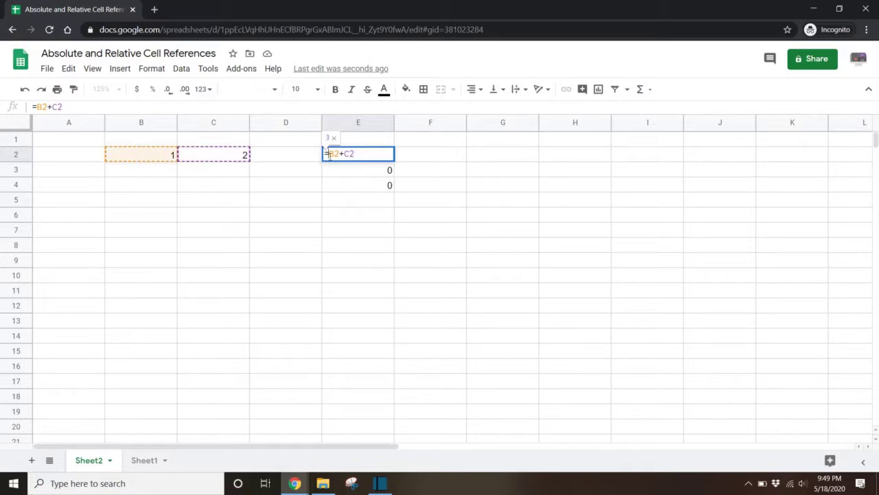
{"action": "type", "text": "$"}
{"action": "key", "text": "Right"}
{"action": "type", "text": "$"}
{"action": "key", "text": "Right"}
{"action": "key", "text": "Right"}
{"action": "key", "text": "Right"}
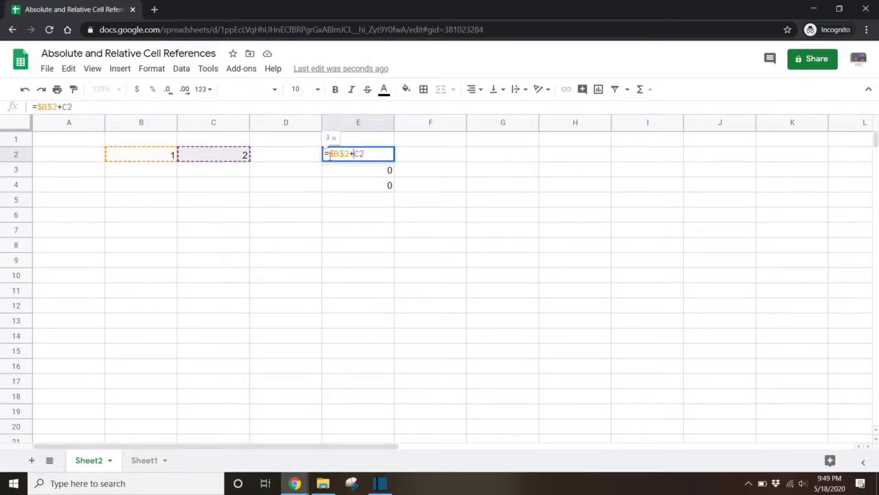
{"action": "type", "text": "$"}
{"action": "key", "text": "Right"}
{"action": "type", "text": "$"}
{"action": "key", "text": "Return"}
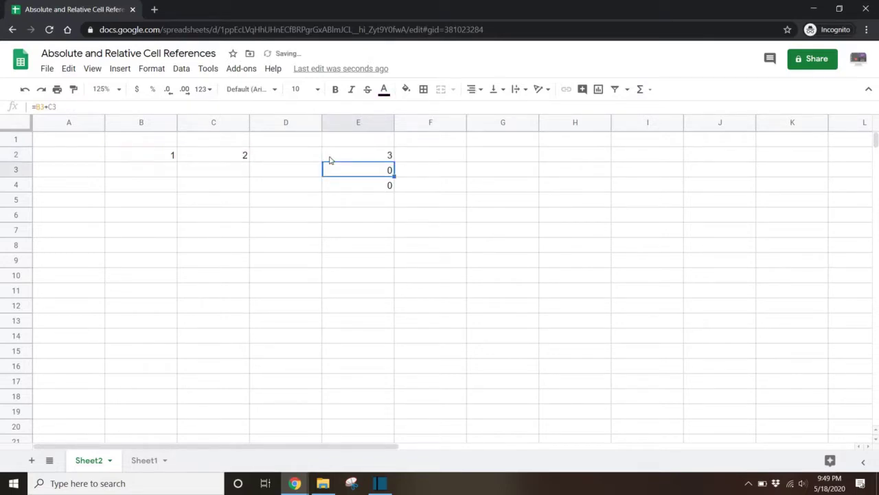
Copy the absolute formula from E2 and paste it over cell E4
{"action": "left_click", "coordinate": [329, 159]}
{"action": "key", "text": "Down"}
{"action": "key", "text": "Down"}
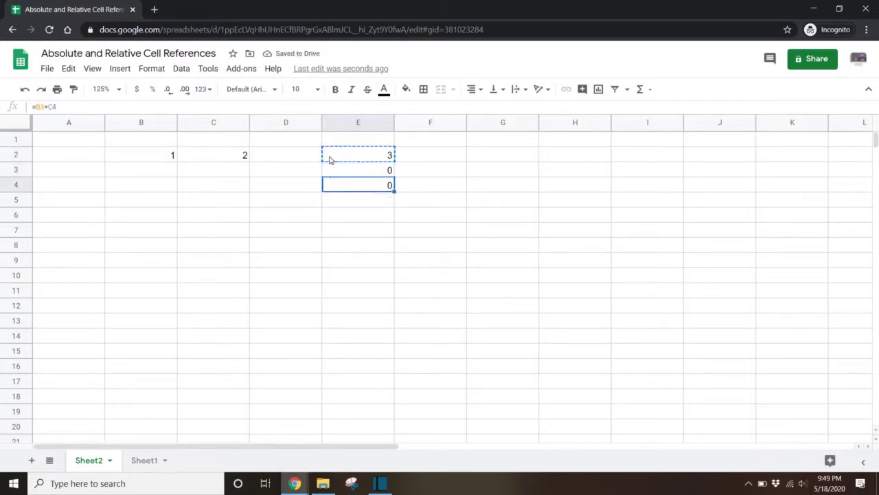
{"action": "key", "text": "ctrl+v"}
Fill the absolute E2 formula down into E3 to inspect its references, and undo the copies in E3 and E4
{"action": "left_click", "coordinate": [370, 160]}
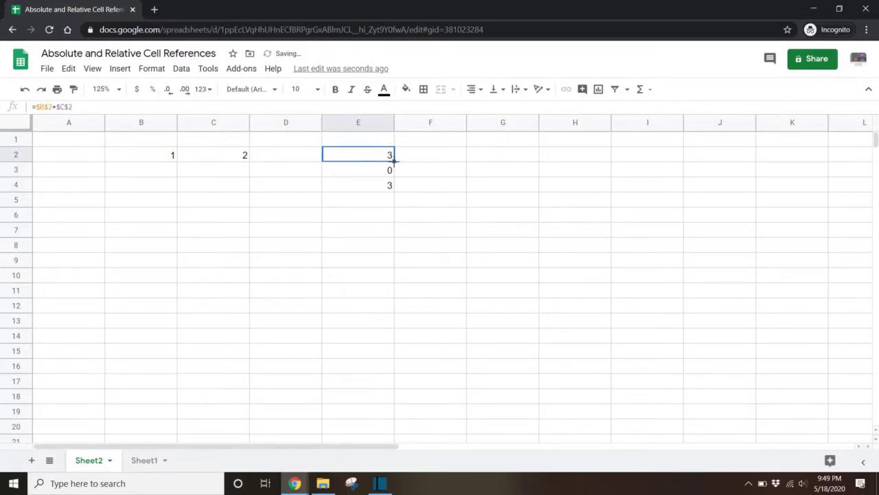
{"action": "left_click_drag", "start_coordinate": [391, 178], "coordinate": [392, 178]}
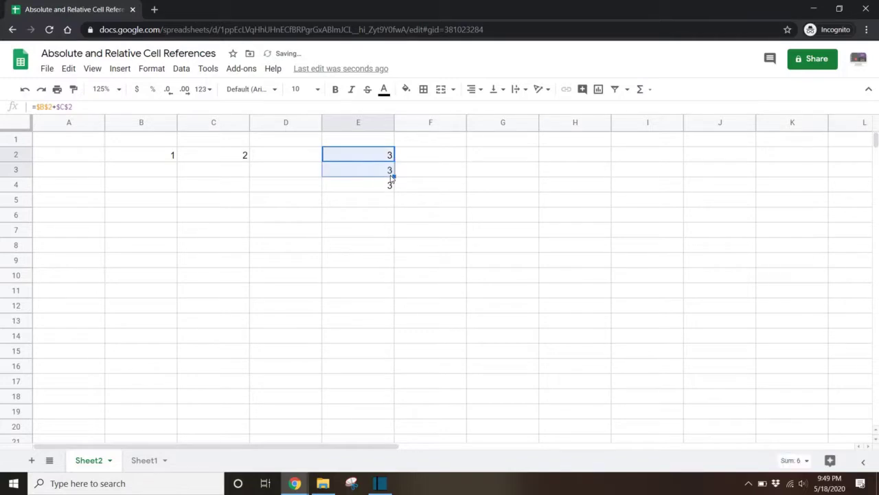
{"action": "double_click", "coordinate": [386, 171]}
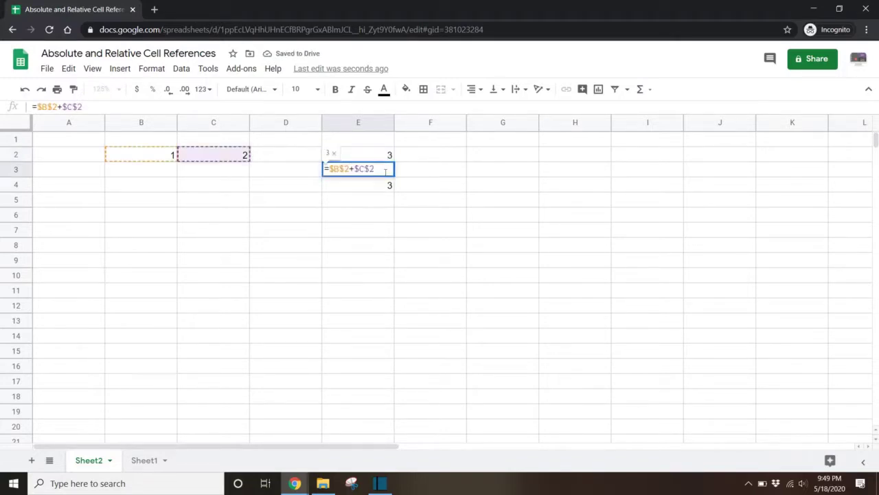
{"action": "key", "text": "Return"}
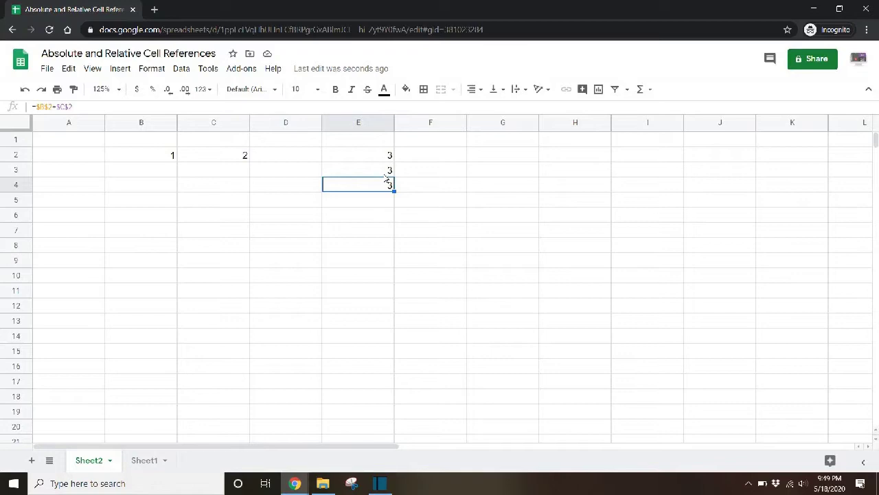
{"action": "key", "text": "ctrl+z"}
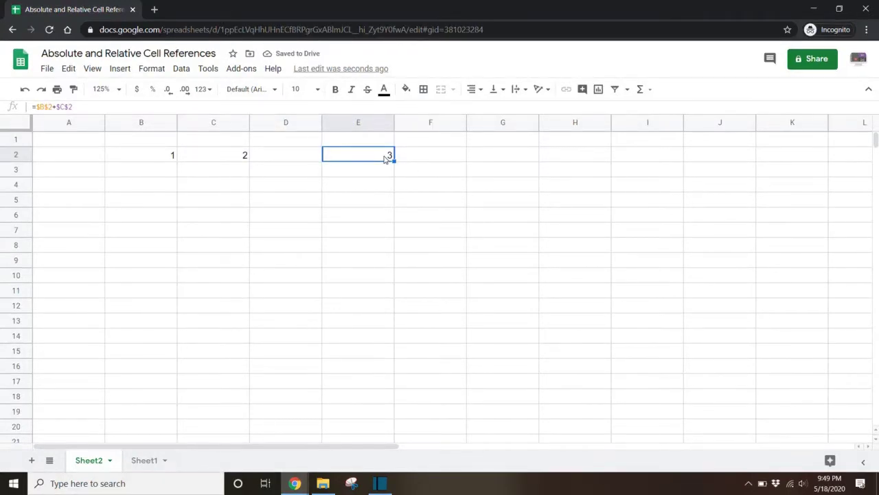
Edit the E2 formula to lock only the columns, making it =$B2+$C2
{"action": "left_click", "coordinate": [166, 109]}
{"action": "left_click", "coordinate": [66, 106]}
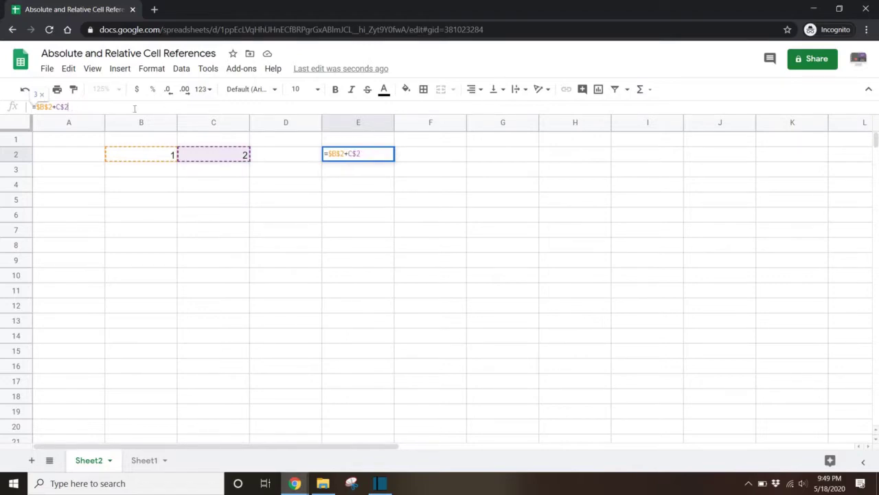
{"action": "key", "text": "BackSpace"}
{"action": "key", "text": "Left"}
{"action": "key", "text": "BackSpace"}
{"action": "left_click", "coordinate": [46, 107]}
{"action": "key", "text": "BackSpace"}
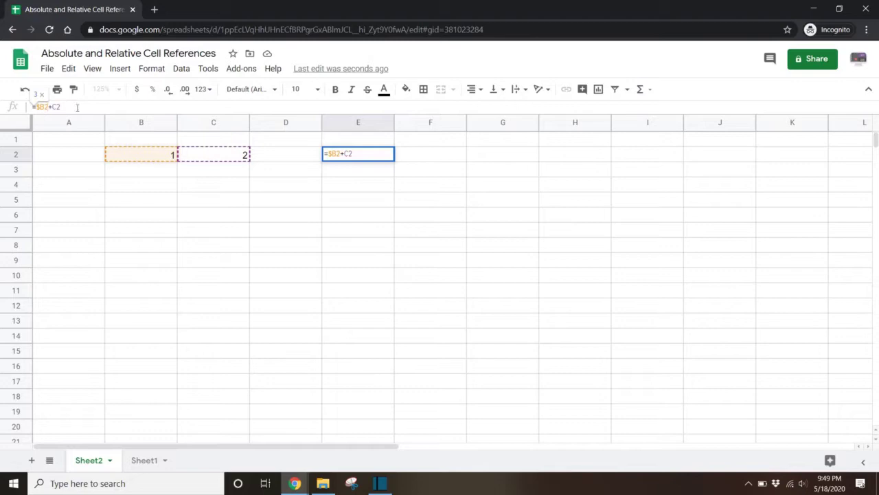
{"action": "left_click", "coordinate": [78, 108]}
{"action": "key", "text": "Left"}
{"action": "key", "text": "Left"}
{"action": "type", "text": "$"}
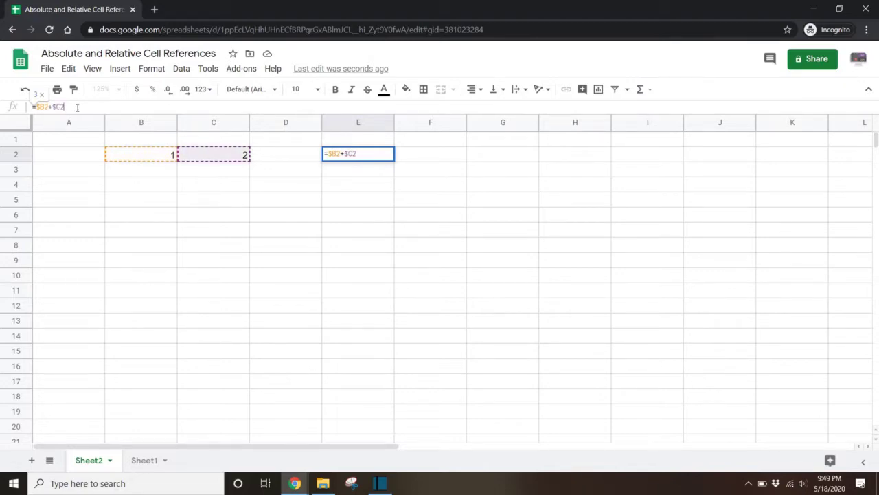
{"action": "key", "text": "Return"}
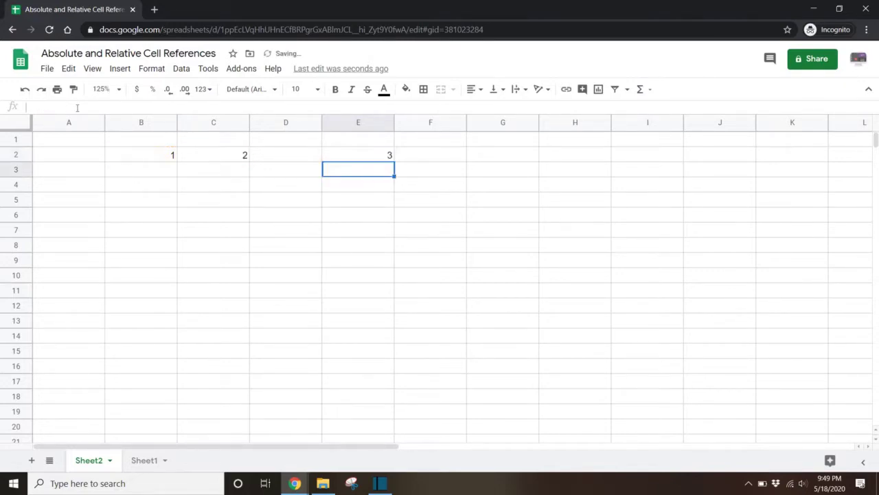
Fill the column-locked E2 formula across through G2 and down through E7, and inspect the references in F2
{"action": "left_click", "coordinate": [389, 156]}
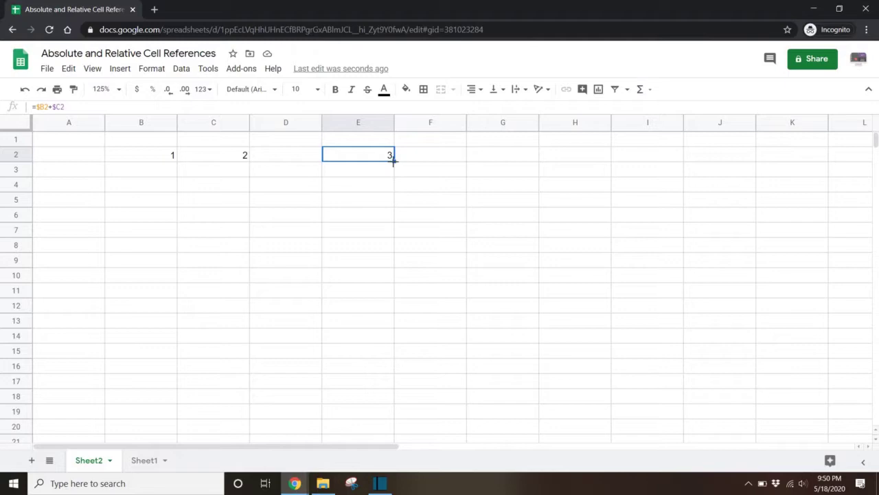
{"action": "left_click_drag", "start_coordinate": [393, 160], "coordinate": [509, 155]}
{"action": "left_click_drag", "start_coordinate": [393, 160], "coordinate": [391, 231]}
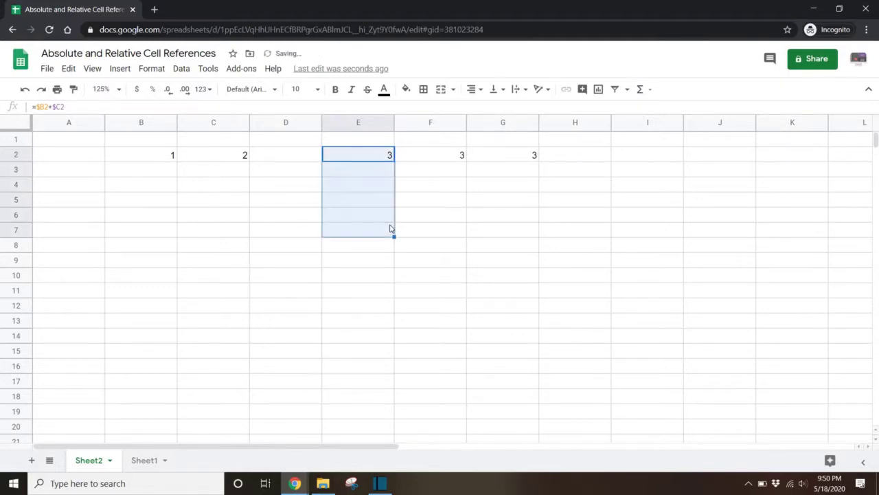
{"action": "double_click", "coordinate": [443, 157]}
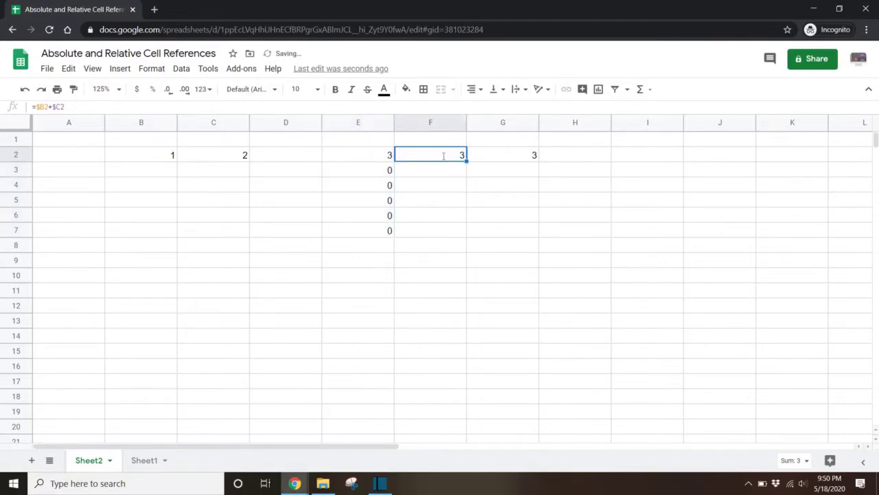
{"action": "key", "text": "Return"}
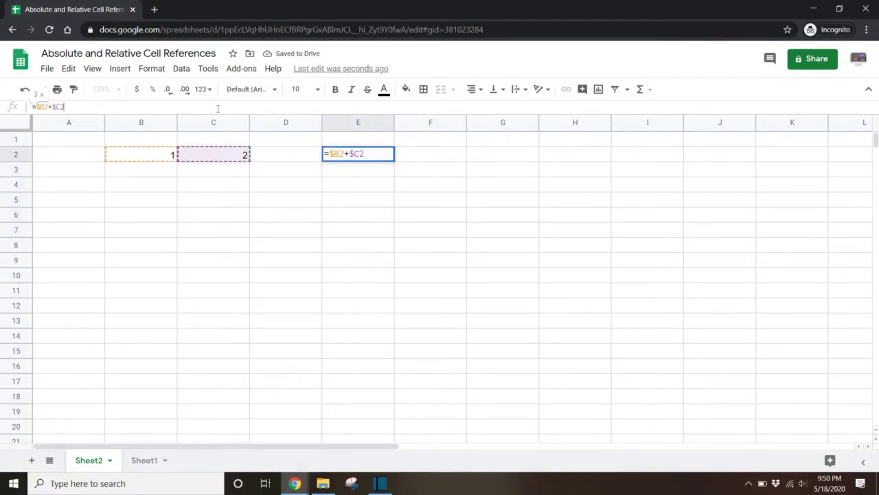
Change the references in the E2 formula to lock only the rows, making it =B$2+C$2
{"action": "key", "text": "F4"}
{"action": "key", "text": "F4"}
{"action": "key", "text": "F4"}
{"action": "left_click", "coordinate": [48, 107]}
{"action": "key", "text": "F4"}
{"action": "key", "text": "F4"}
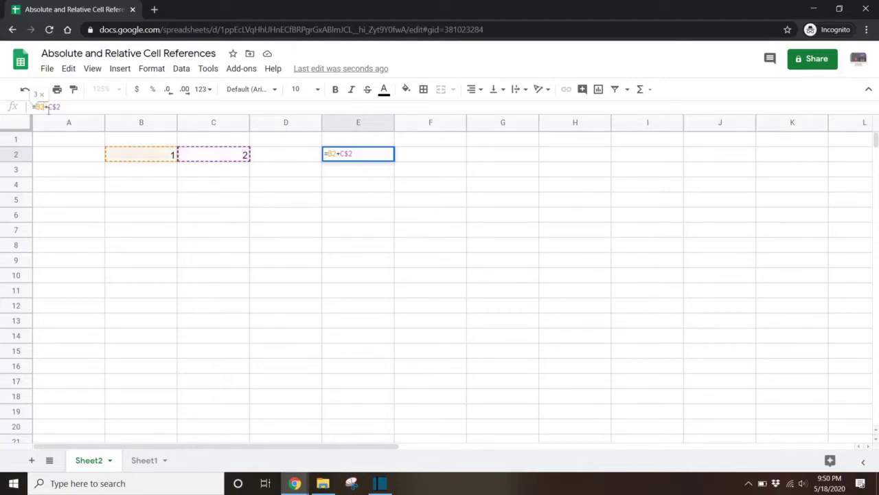
{"action": "key", "text": "F4"}
{"action": "key", "text": "Return"}
Fill the row-locked E2 formula down through E5 and across through G2, inspect F2, and undo both fills
{"action": "left_click", "coordinate": [390, 156]}
{"action": "left_click_drag", "start_coordinate": [394, 161], "coordinate": [389, 208]}
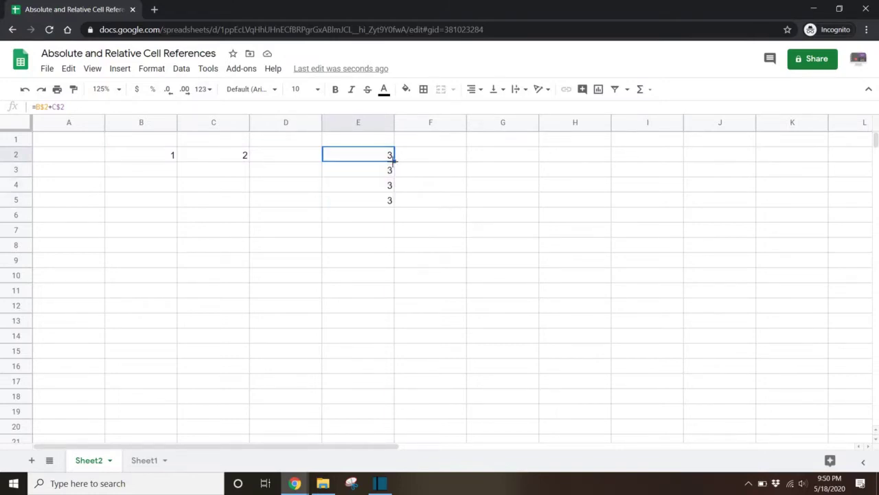
{"action": "left_click_drag", "start_coordinate": [513, 159], "coordinate": [534, 157]}
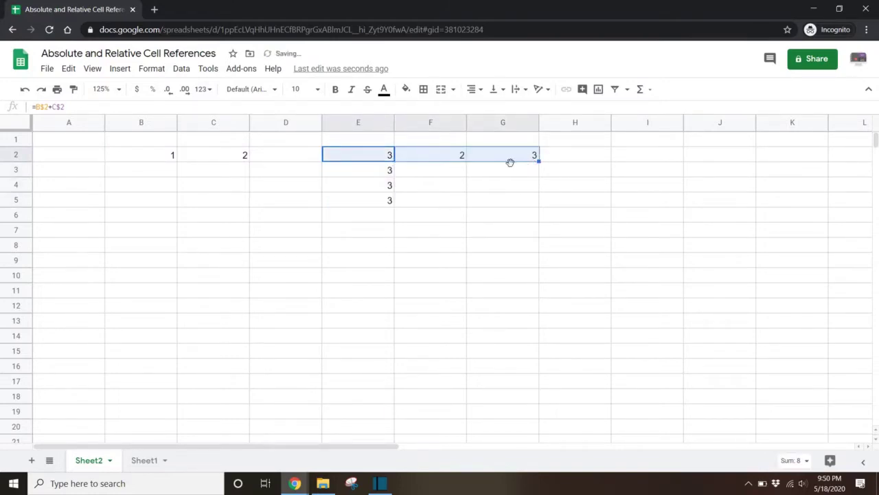
{"action": "double_click", "coordinate": [453, 156]}
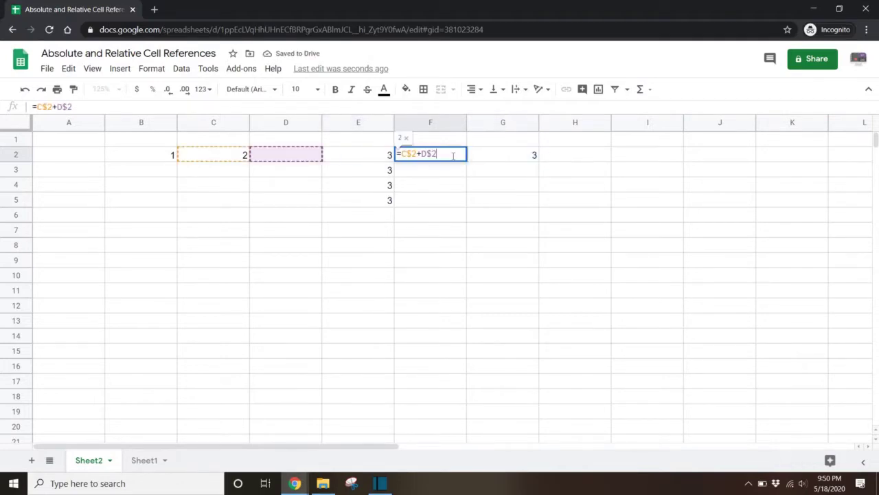
{"action": "key", "text": "ctrl+z"}
{"action": "key", "text": "ctrl+z"}
Change the E2 formula to combine an absolute and a relative reference, making it =$B$2+C2
{"action": "left_click", "coordinate": [377, 158]}
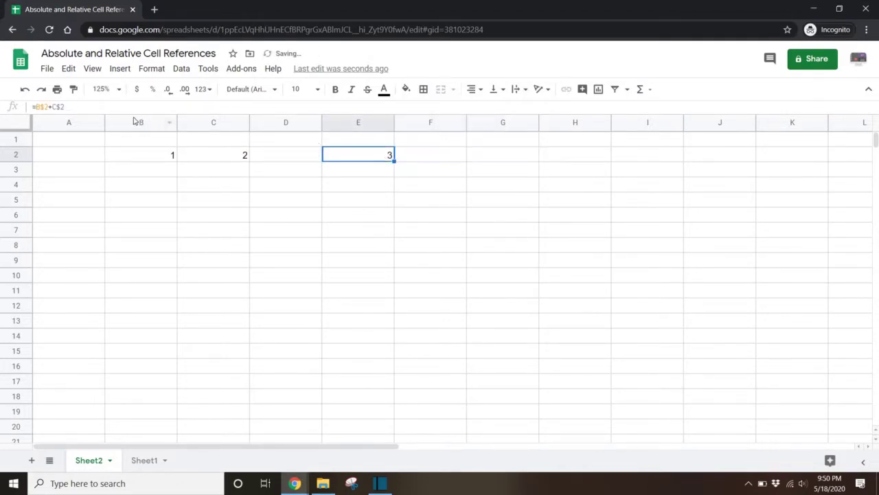
{"action": "left_click", "coordinate": [75, 109]}
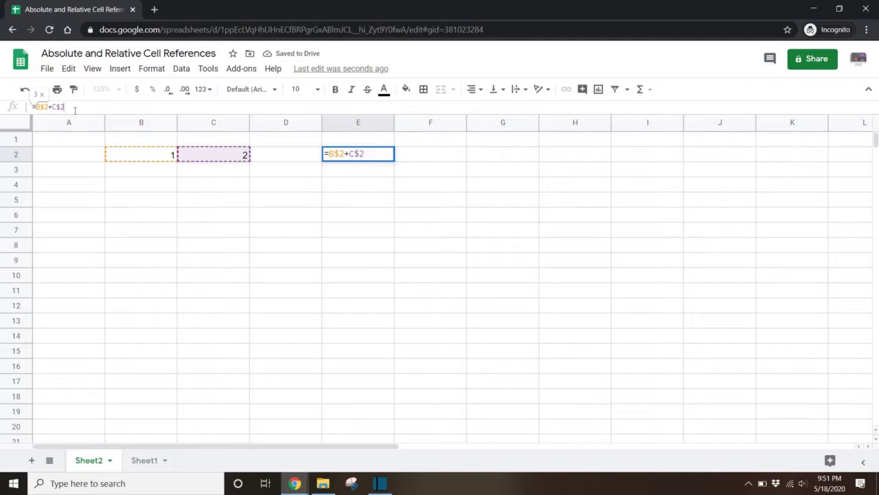
{"action": "left_click", "coordinate": [42, 106]}
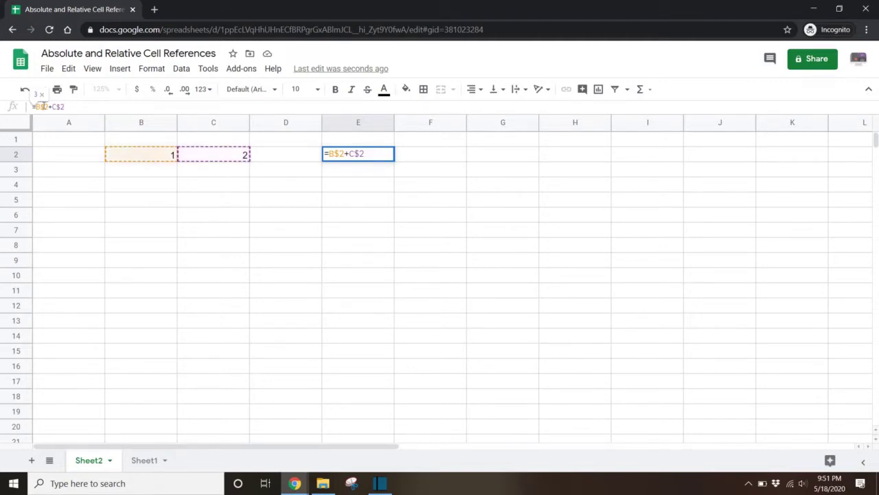
{"action": "key", "text": "F4"}
{"action": "key", "text": "F4"}
{"action": "key", "text": "F4"}
{"action": "left_click", "coordinate": [72, 108]}
{"action": "key", "text": "F4"}
{"action": "key", "text": "F4"}
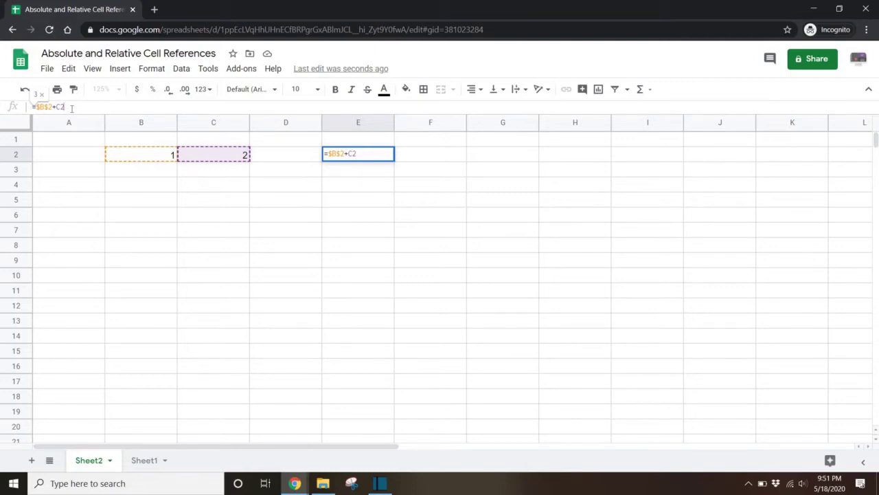
{"action": "key", "text": "Return"}
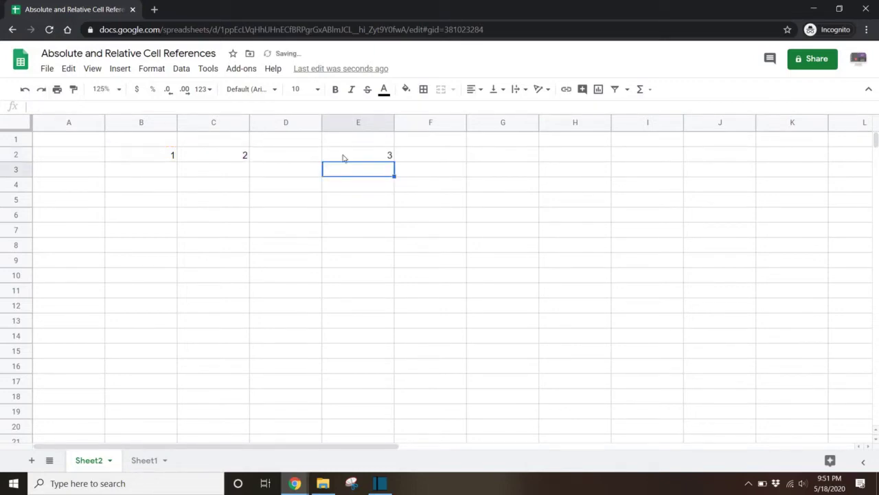
Fill the mixed E2 formula down through E6 to inspect the references in E3, and clear the copies in E3:E6
{"action": "left_click", "coordinate": [393, 158]}
{"action": "left_click_drag", "start_coordinate": [394, 161], "coordinate": [389, 217]}
{"action": "double_click", "coordinate": [387, 169]}
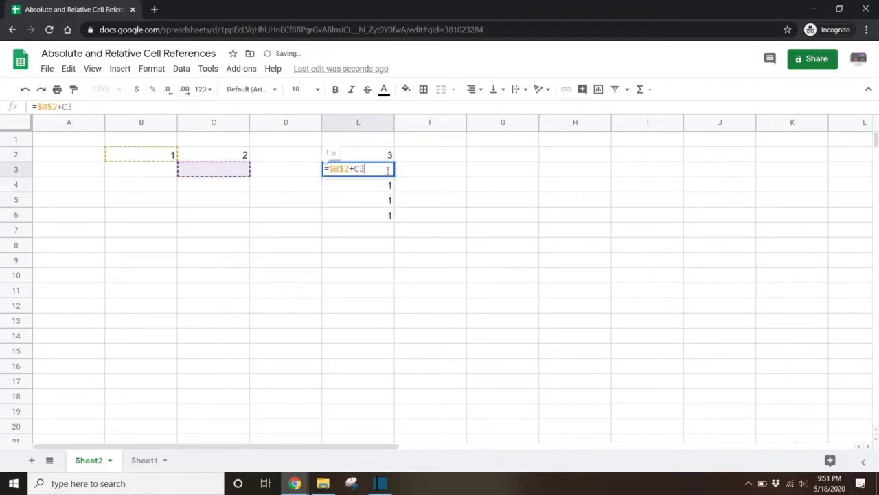
{"action": "key", "text": "Return"}
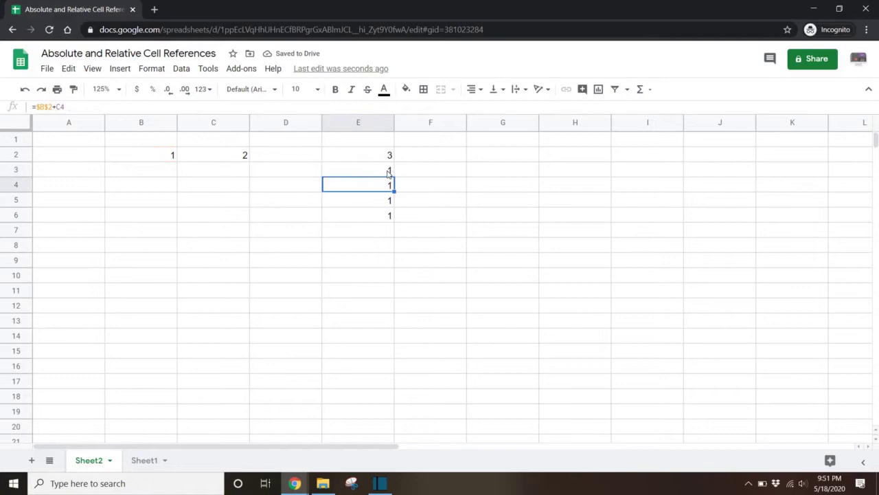
{"action": "left_click", "coordinate": [387, 171]}
{"action": "key", "text": "ctrl+shift+Down"}
{"action": "key", "text": "Delete"}
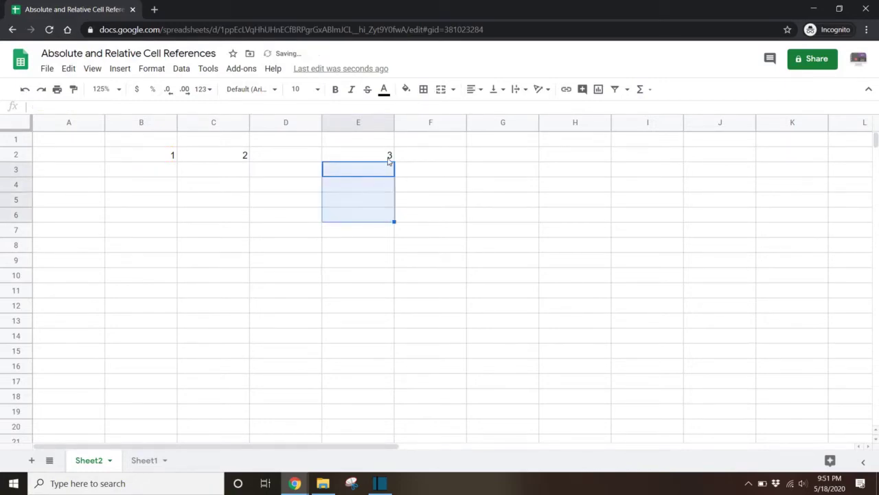
Cycle the C2 reference in the E2 formula through its absolute, row-locked and column-locked forms back to relative
{"action": "left_click", "coordinate": [388, 158]}
{"action": "left_click", "coordinate": [94, 107]}
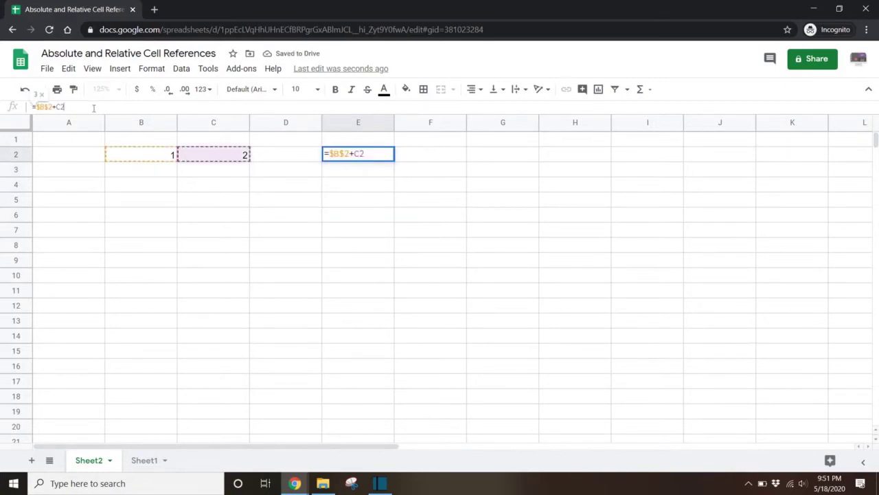
{"action": "key", "text": "F4"}
{"action": "key", "text": "F4"}
{"action": "key", "text": "F4"}
{"action": "key", "text": "F4"}
{"action": "key", "text": "F4"}
{"action": "key", "text": "F4"}
{"action": "key", "text": "F4"}
{"action": "key", "text": "F4"}
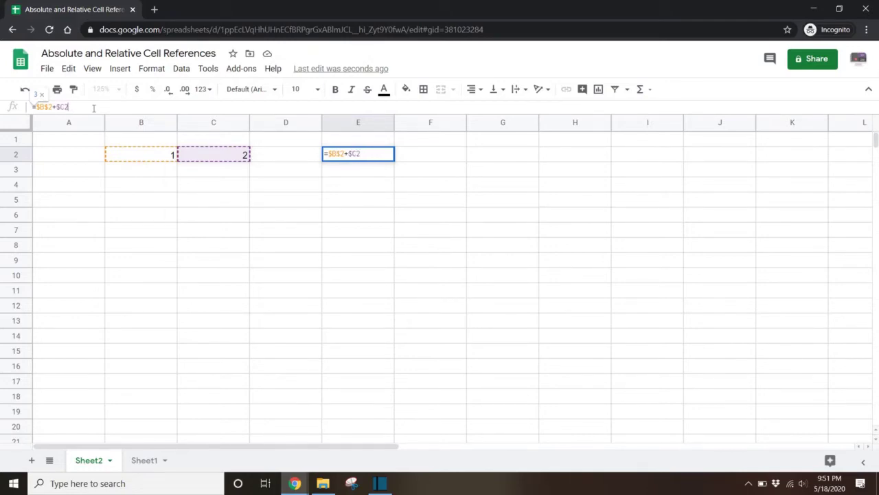
Cycle the B2 reference in the E2 formula through its lock types and commit the formula
{"action": "left_click", "coordinate": [46, 108]}
{"action": "key", "text": "F4"}
{"action": "key", "text": "F4"}
{"action": "key", "text": "F4"}
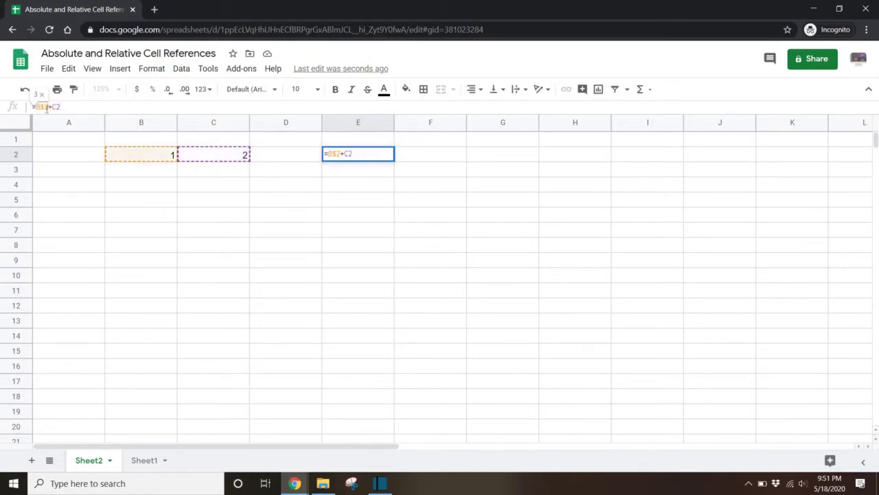
{"action": "key", "text": "Return"}
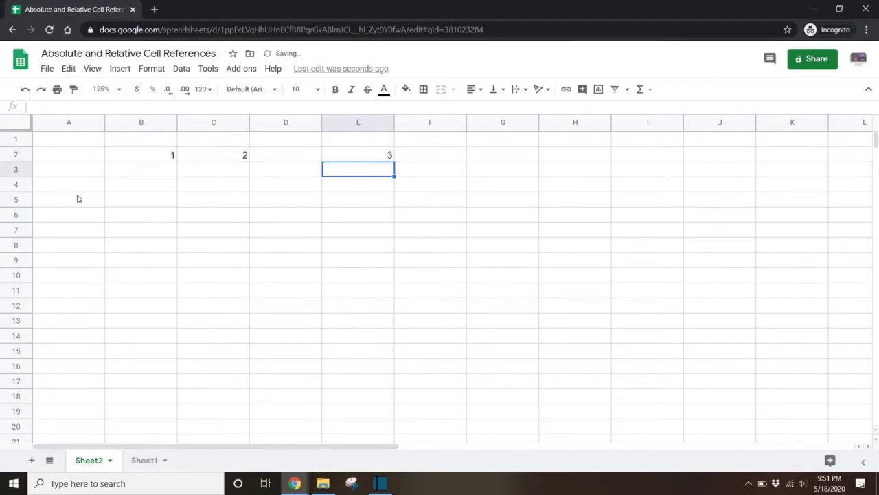
On Sheet1, start the first order's cost formula in F7 by multiplying frame quantity by frame price, =C7*C2
{"action": "left_click", "coordinate": [146, 460]}
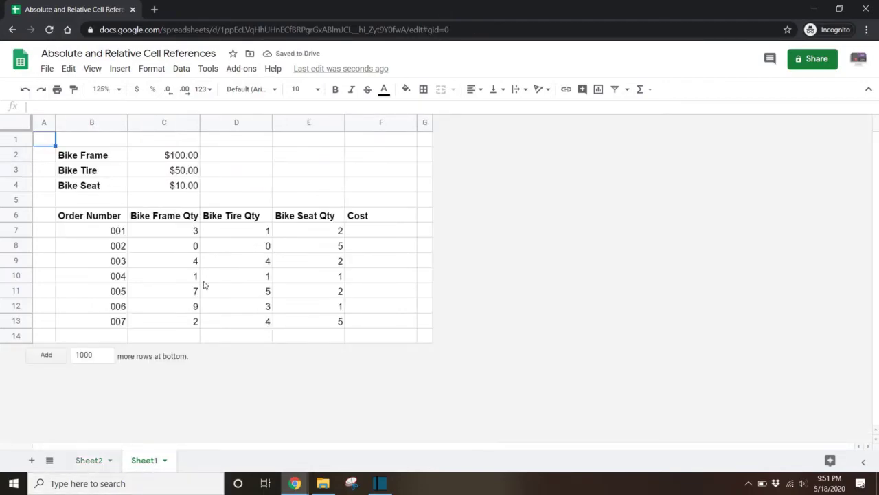
{"action": "left_click", "coordinate": [384, 234]}
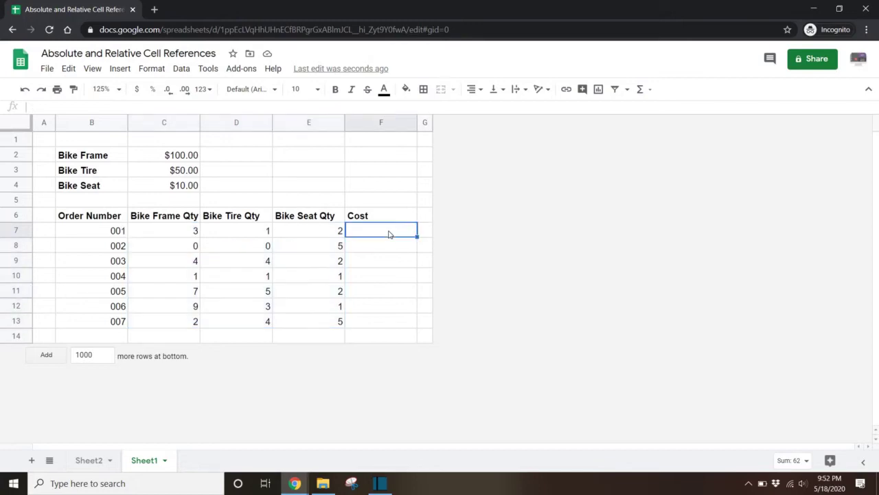
{"action": "type", "text": "="}
{"action": "left_click", "coordinate": [182, 236]}
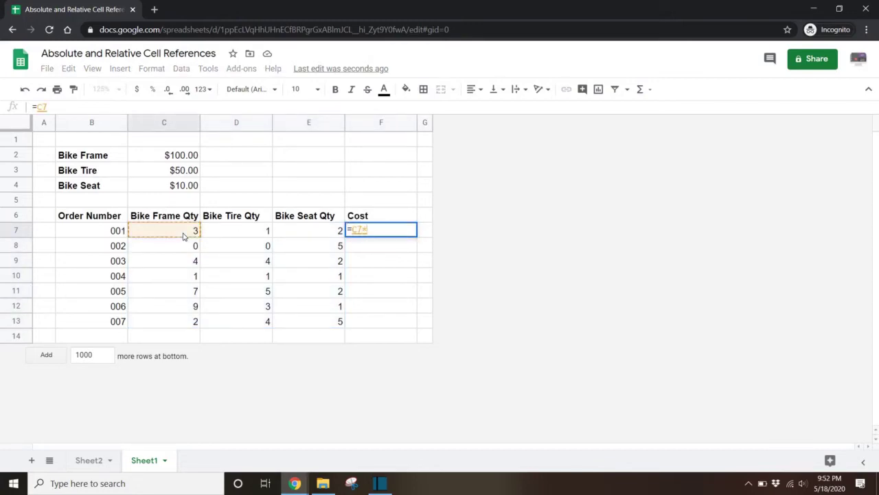
{"action": "type", "text": "*"}
{"action": "left_click", "coordinate": [188, 157]}
Complete the F7 cost formula by adding the tire and seat costs, making it =C7*C2+D7*C3+E7*C4
{"action": "type", "text": "+"}
{"action": "left_click", "coordinate": [265, 231]}
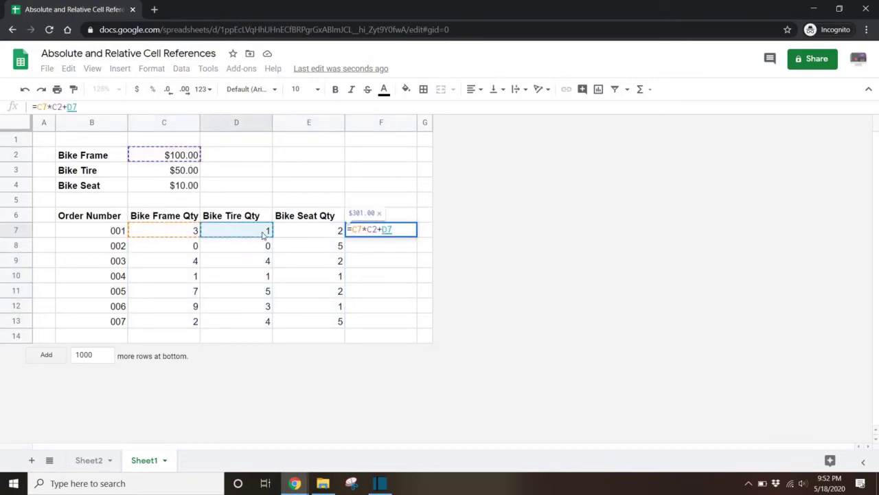
{"action": "type", "text": "*"}
{"action": "left_click", "coordinate": [191, 174]}
{"action": "type", "text": "+"}
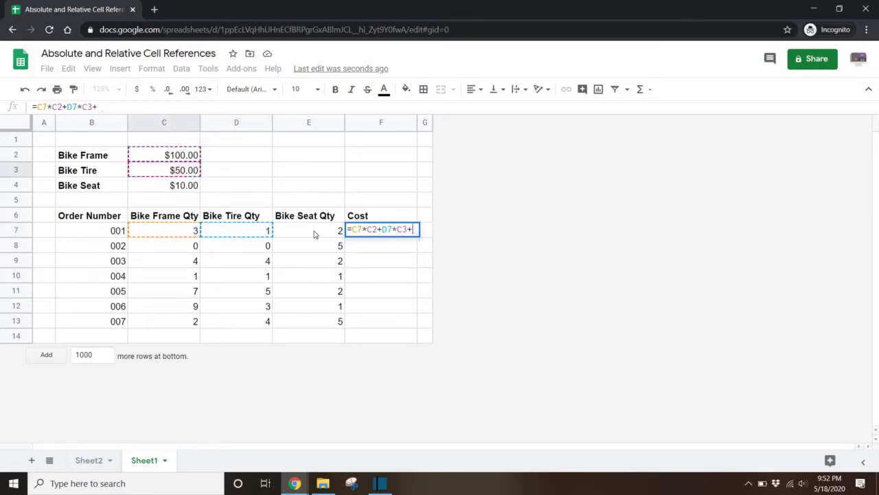
{"action": "left_click", "coordinate": [318, 232]}
{"action": "type", "text": "*"}
{"action": "left_click", "coordinate": [184, 189]}
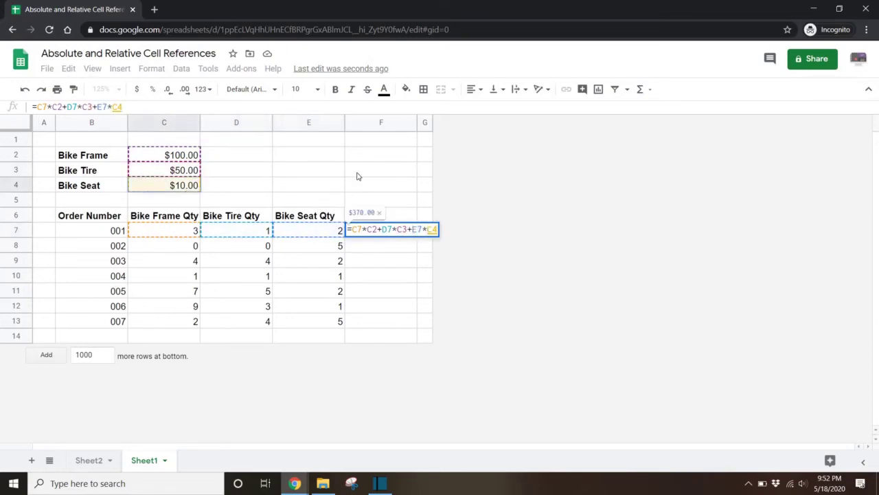
{"action": "key", "text": "Return"}
Fill the relative F7 cost formula down through F13 and inspect the references in F8 and F9
{"action": "left_click", "coordinate": [411, 232]}
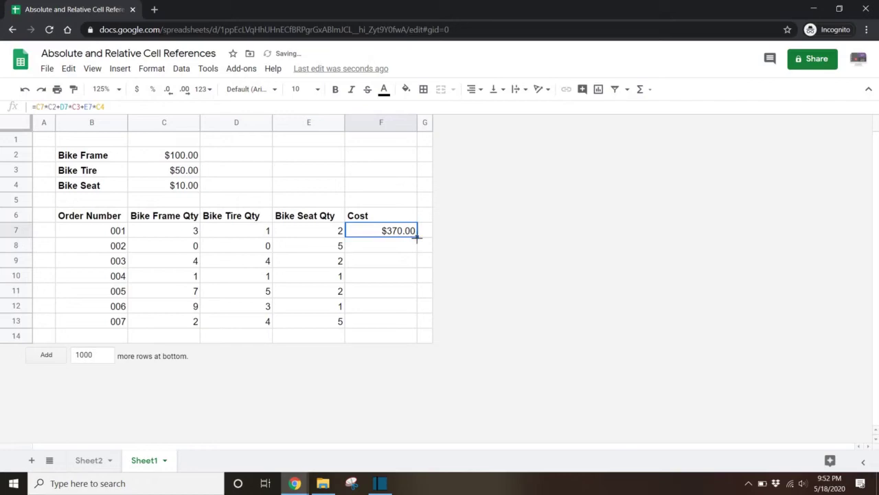
{"action": "left_click_drag", "start_coordinate": [413, 254], "coordinate": [405, 326]}
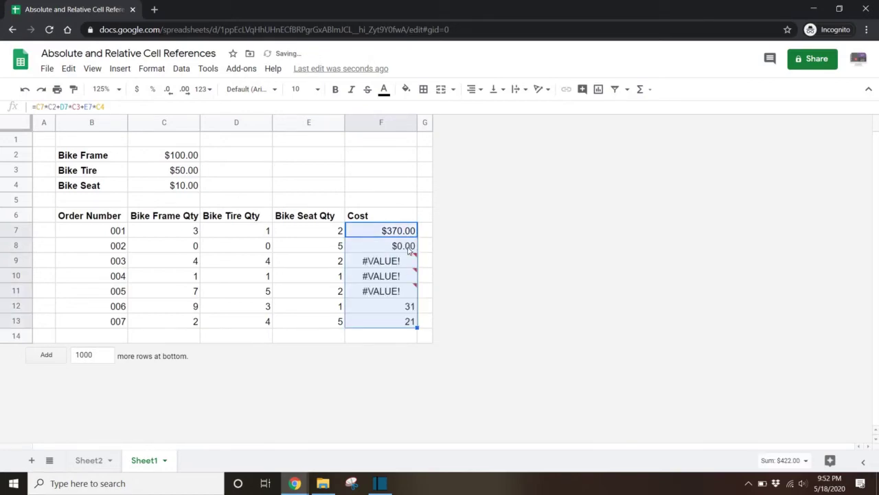
{"action": "double_click", "coordinate": [410, 251]}
{"action": "key", "text": "Return"}
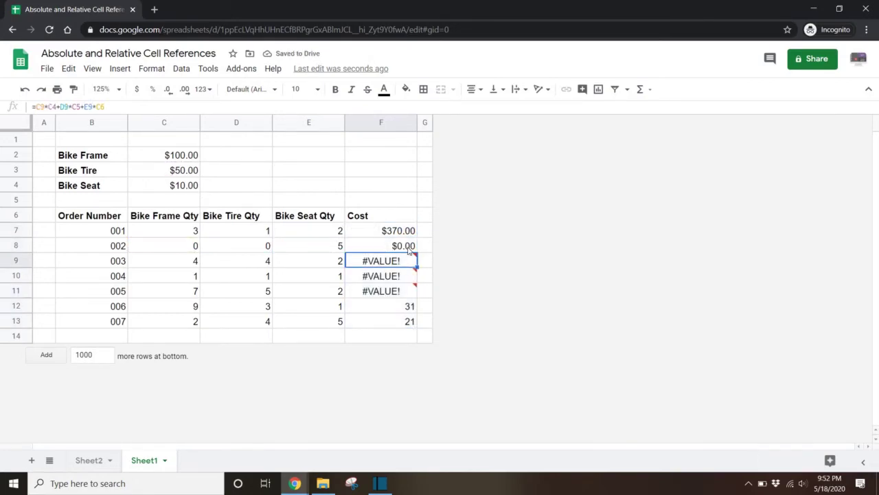
{"action": "double_click", "coordinate": [400, 261]}
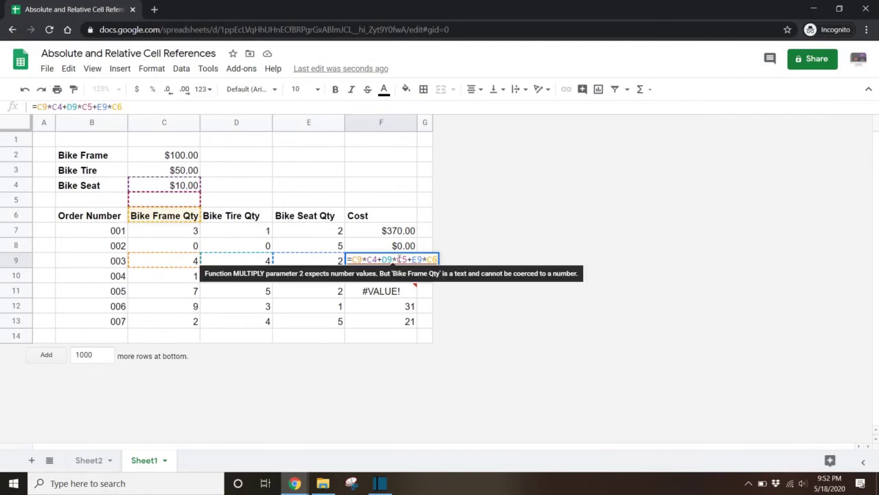
{"action": "key", "text": "Return"}
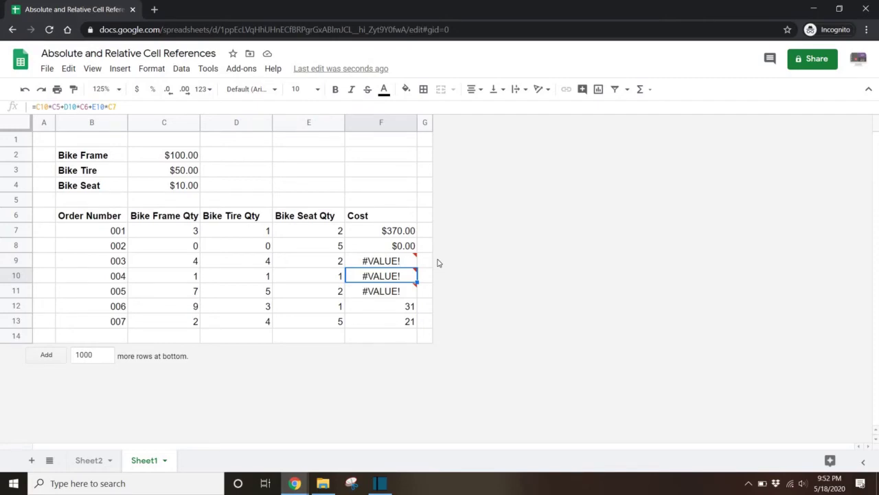
Clear the copied cost formulas from F8:F13
{"action": "left_click", "coordinate": [403, 249]}
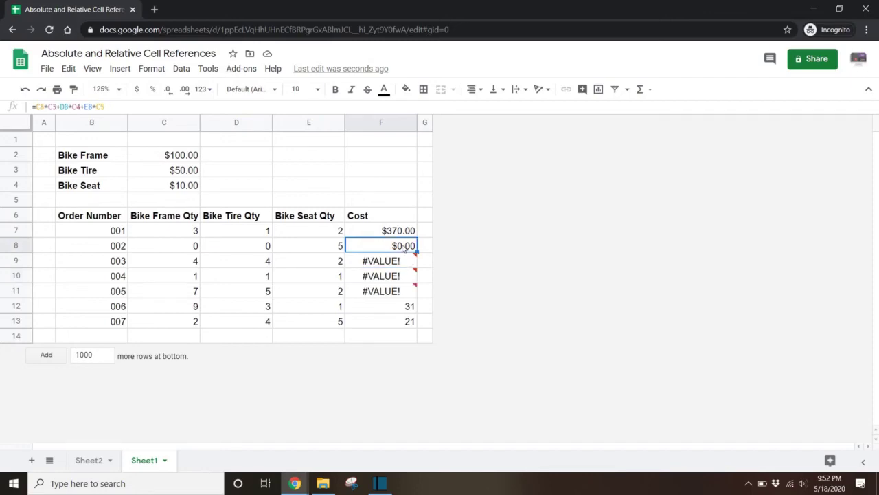
{"action": "left_click_drag", "start_coordinate": [404, 249], "coordinate": [405, 321]}
{"action": "key", "text": "Delete"}
Make the three price references in the F7 formula absolute, giving =C7*$C$2+D7*$C$3+E7*$C$4
{"action": "left_click", "coordinate": [405, 236]}
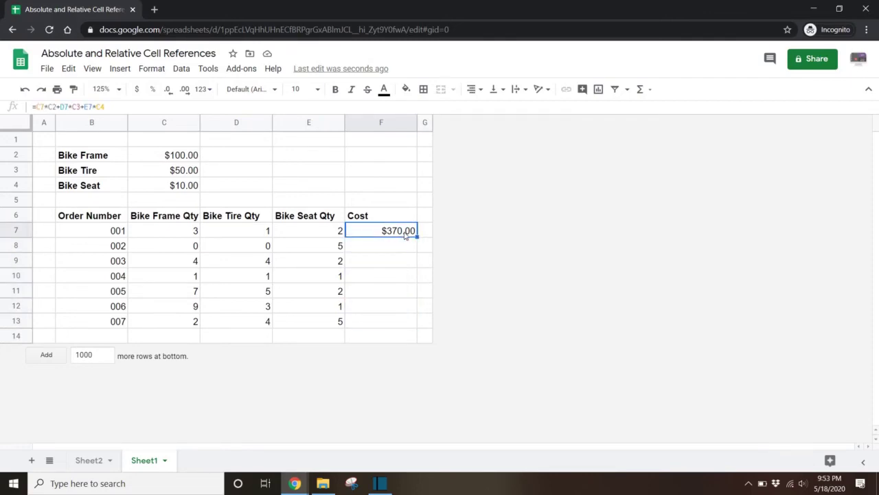
{"action": "left_click", "coordinate": [92, 107]}
{"action": "left_click", "coordinate": [55, 107]}
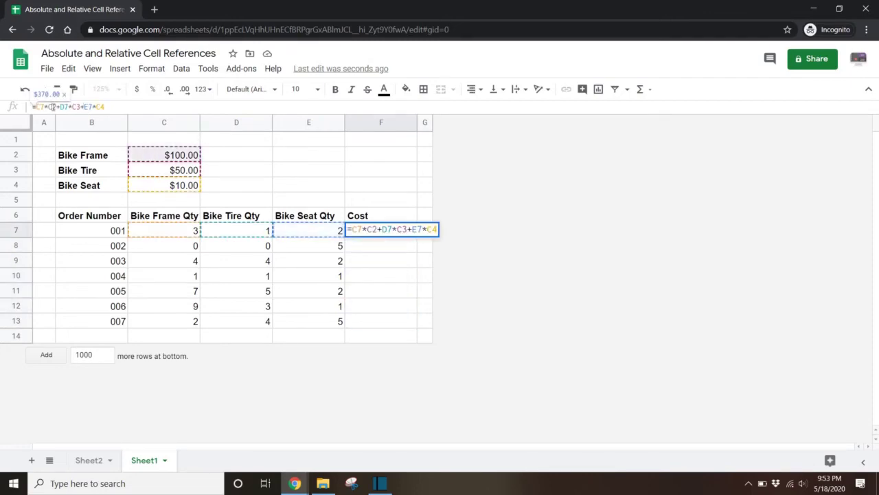
{"action": "key", "text": "F4"}
{"action": "left_click", "coordinate": [83, 107]}
{"action": "key", "text": "F4"}
{"action": "left_click", "coordinate": [122, 107]}
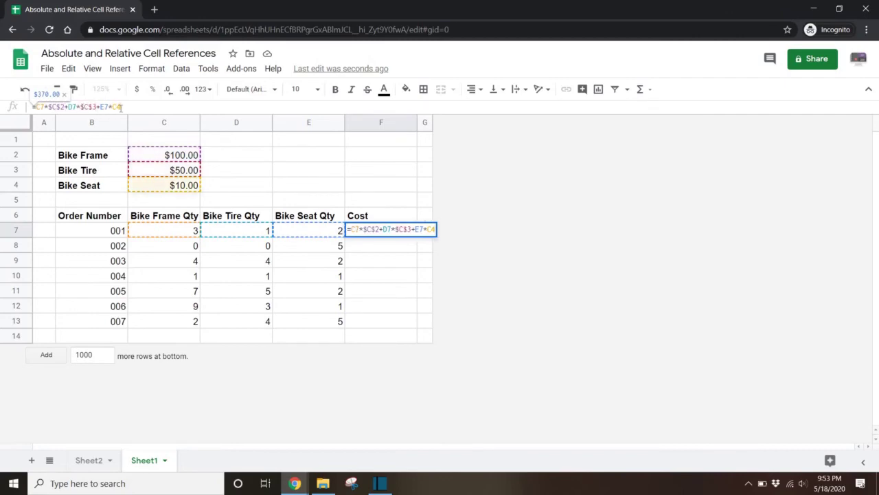
{"action": "key", "text": "F4"}
{"action": "key", "text": "Return"}
Fill the F7 formula with absolute price references down through F13 and inspect the copies in F8, F9 and F10
{"action": "left_click", "coordinate": [388, 232]}
{"action": "left_click_drag", "start_coordinate": [417, 237], "coordinate": [407, 321]}
{"action": "left_click", "coordinate": [404, 246]}
{"action": "double_click", "coordinate": [404, 246]}
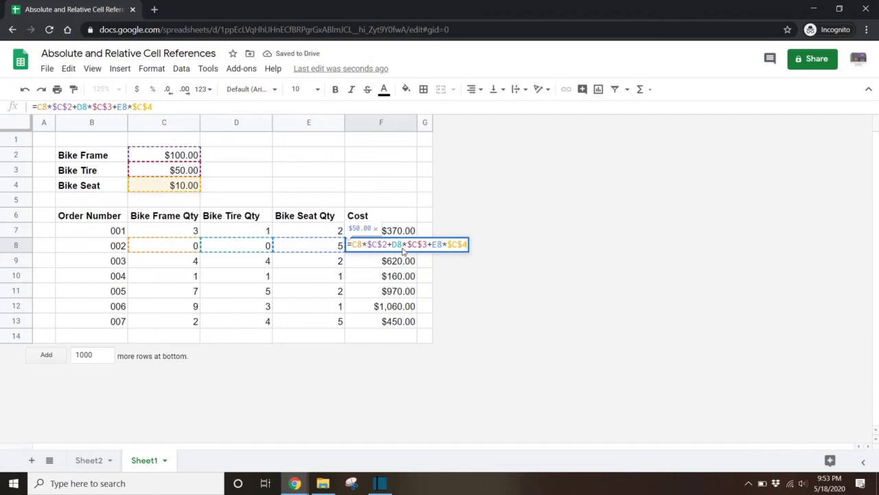
{"action": "key", "text": "Return"}
{"action": "double_click", "coordinate": [398, 261]}
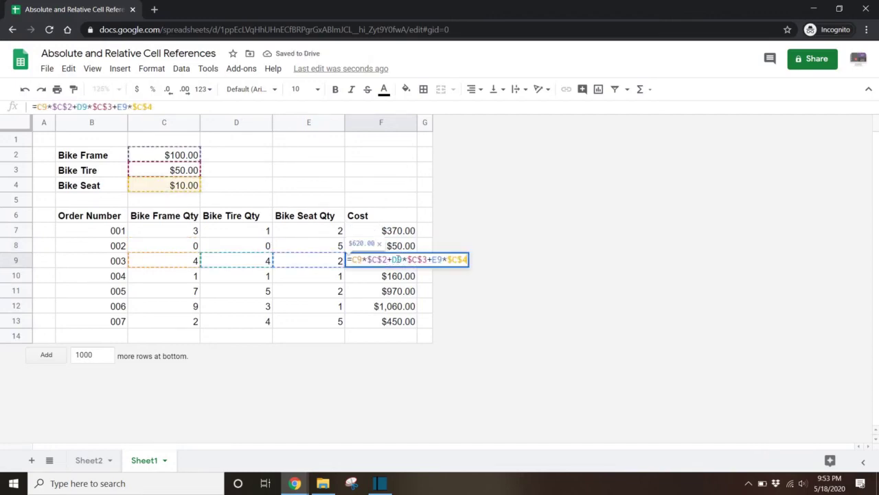
{"action": "key", "text": "Return"}
{"action": "double_click", "coordinate": [397, 277]}
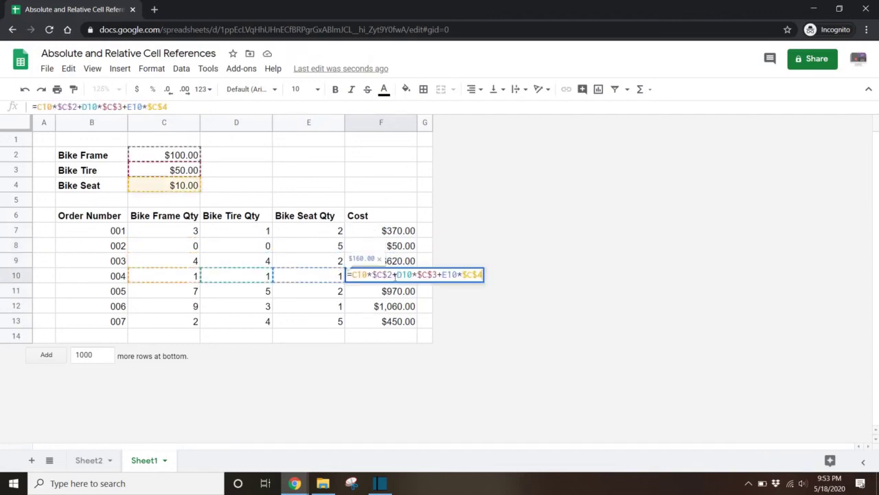